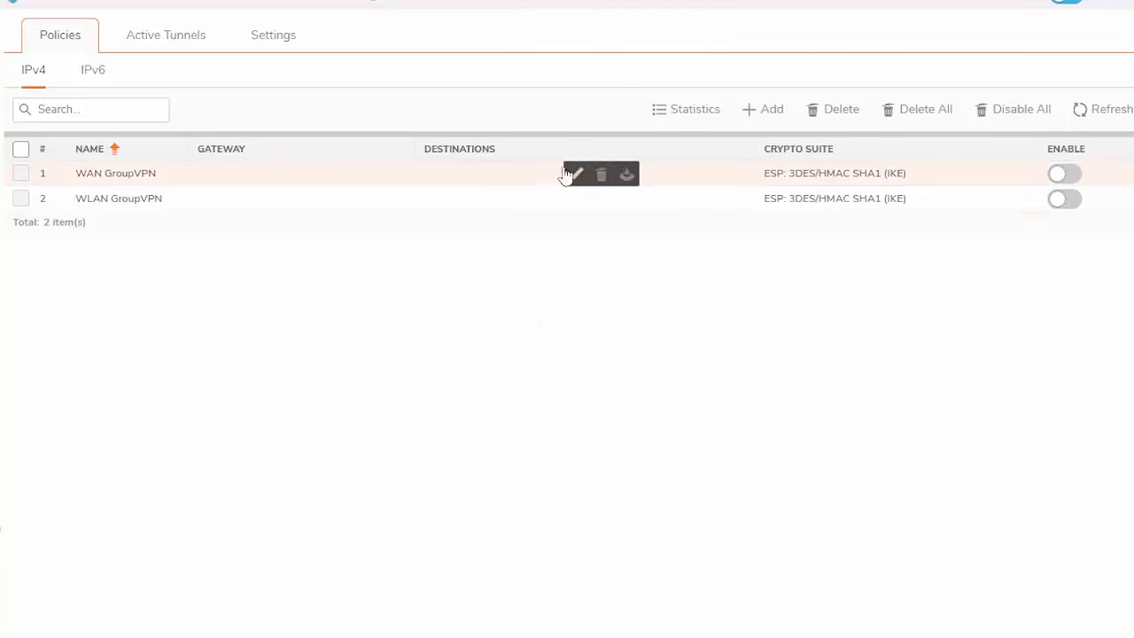
Step: Add a VPN policy with the Site to Site policy type and the IKE Using Preshared Secret authentication method
click(756, 115)
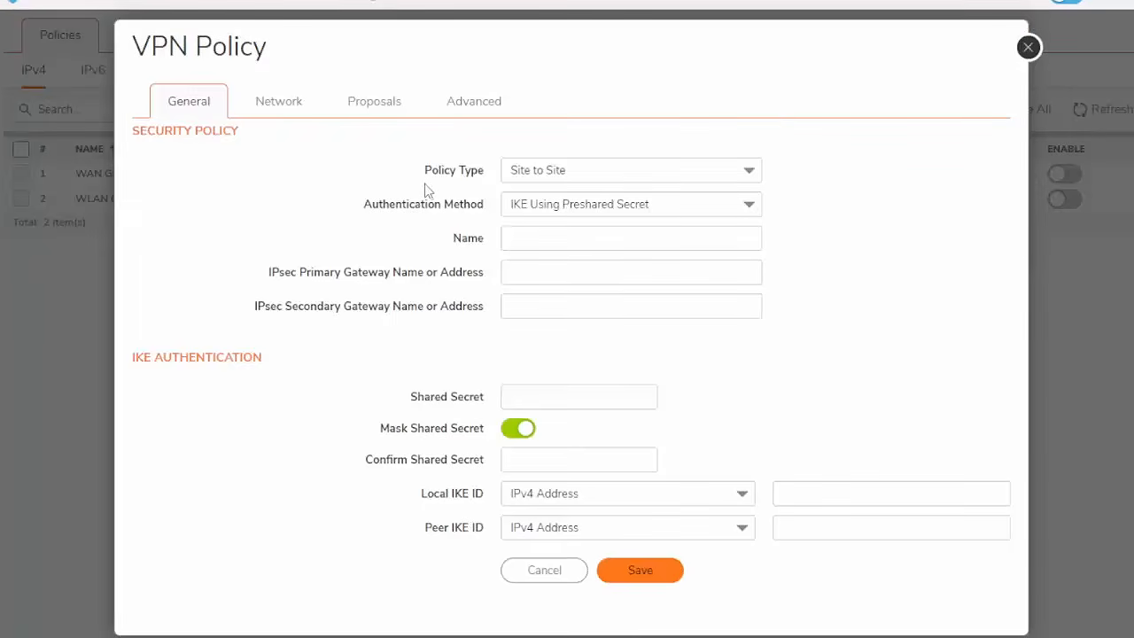
drag(424, 170, 485, 175)
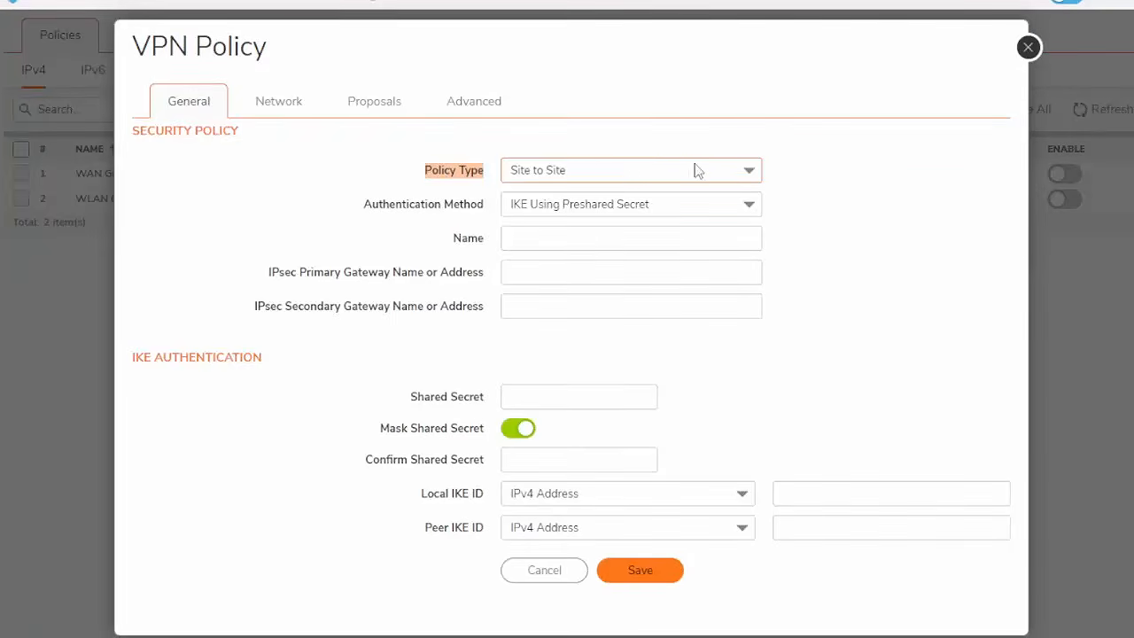
click(751, 174)
click(753, 174)
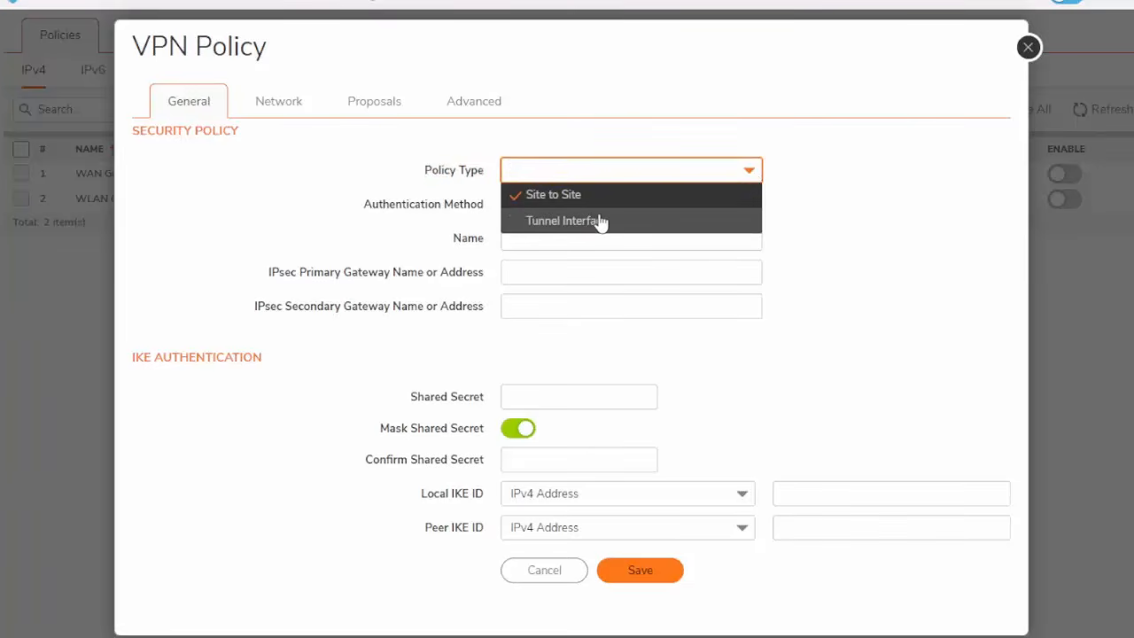
click(549, 196)
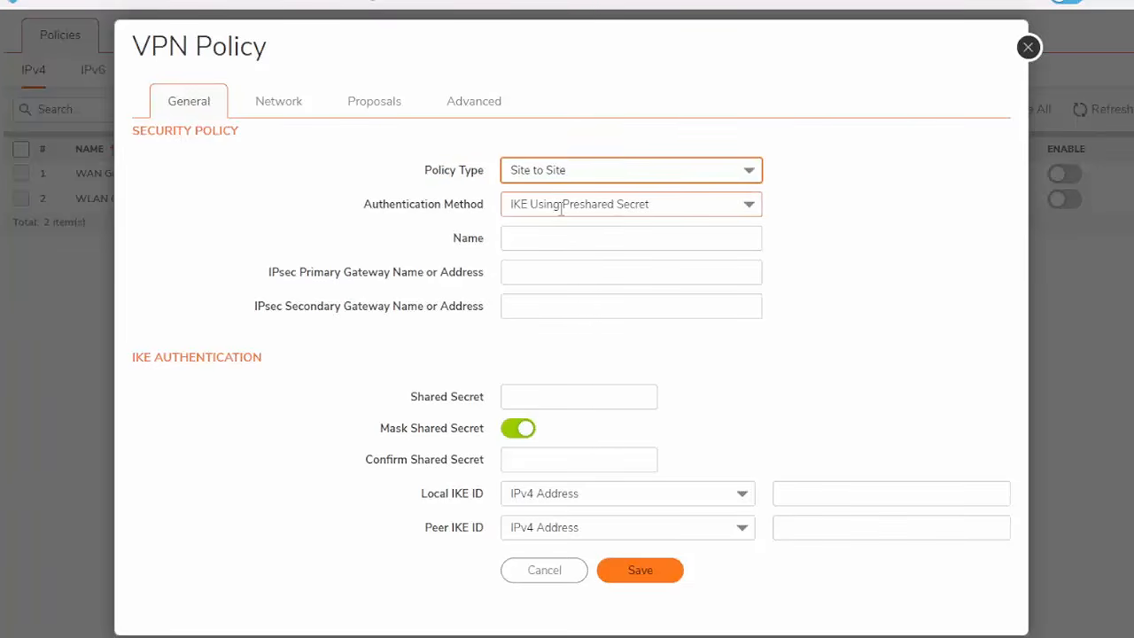
click(749, 205)
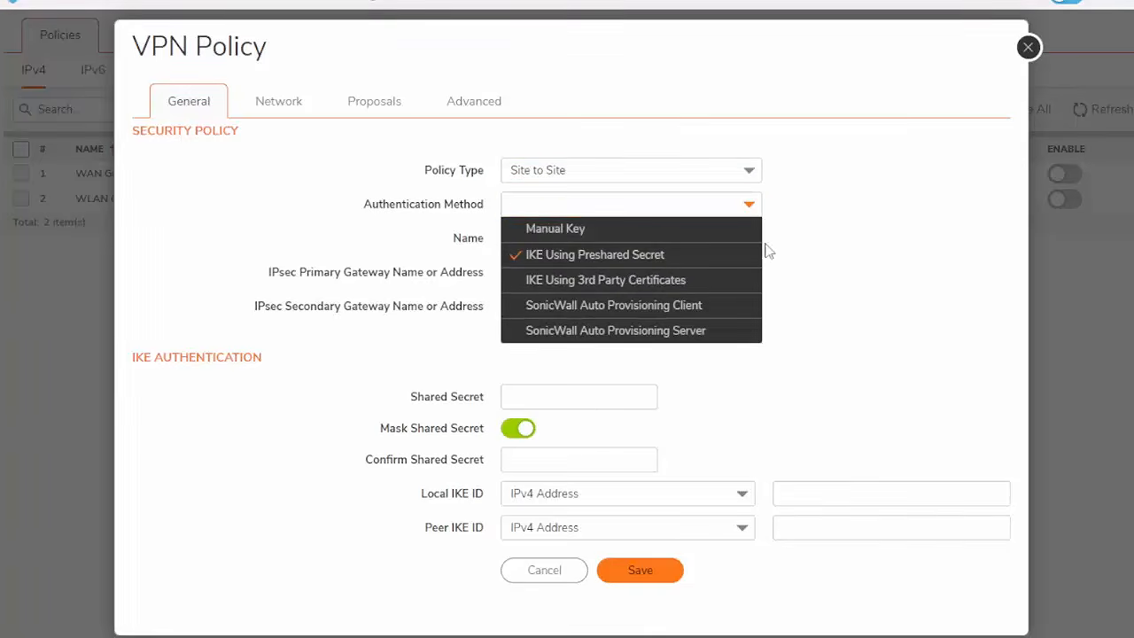
Step: Name the policy Miami Test VPN and set its IPsec primary gateway address to 192.168.1.1
click(508, 239)
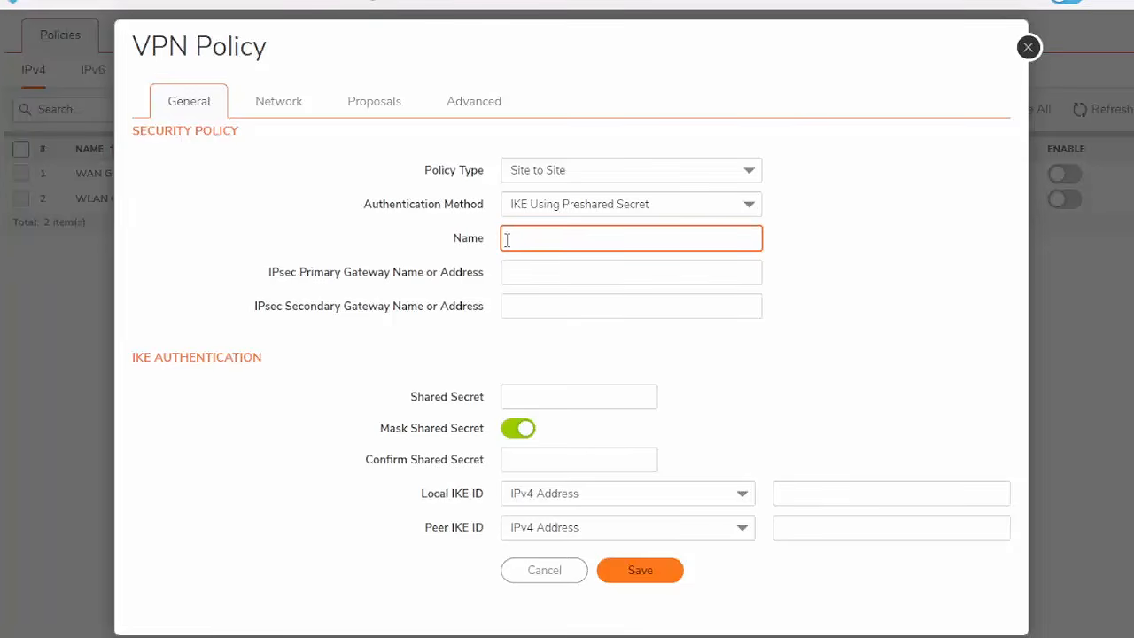
text(Miami Test VPN)
key(Tab)
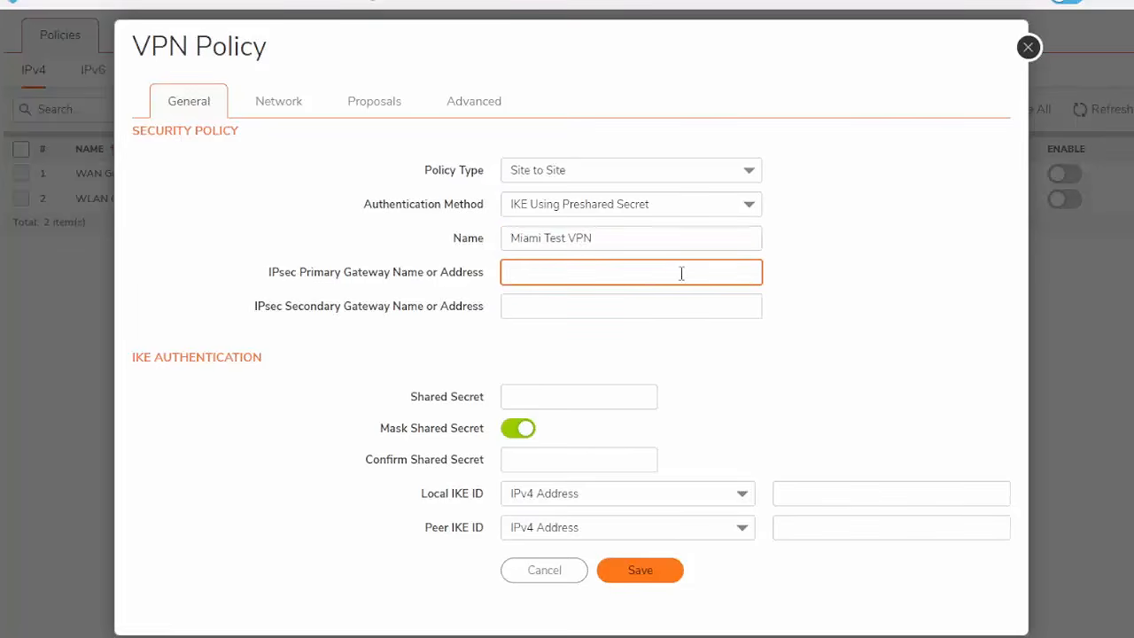
text(192.168.1.1)
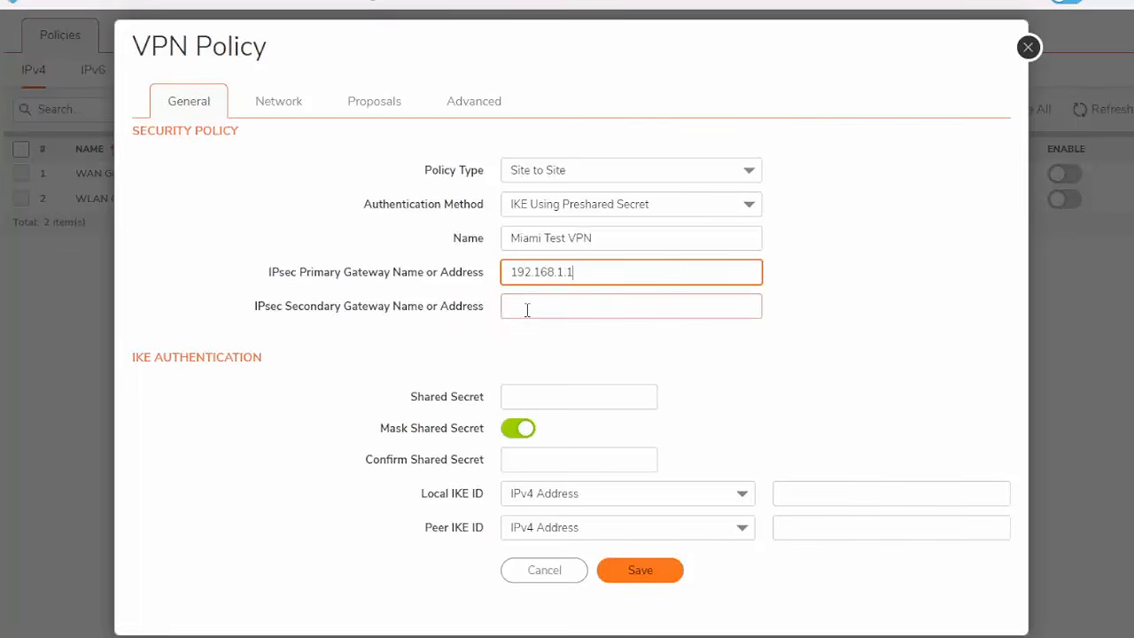
click(588, 307)
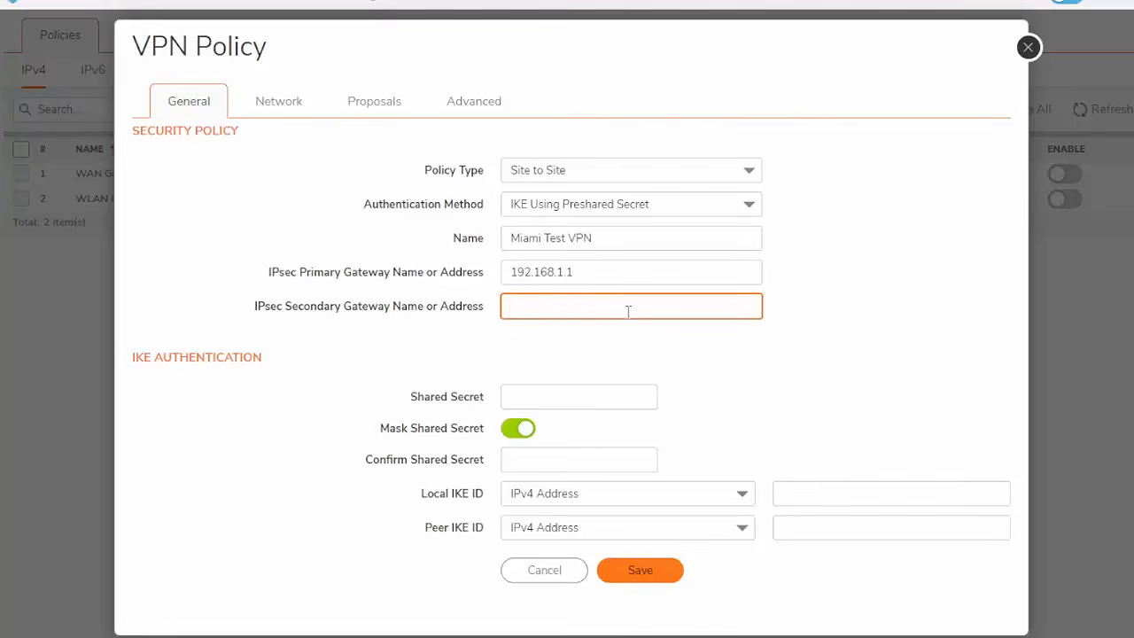
Step: Enter the shared secret for IKE authentication, unmask it to check it, and mask it again
click(514, 396)
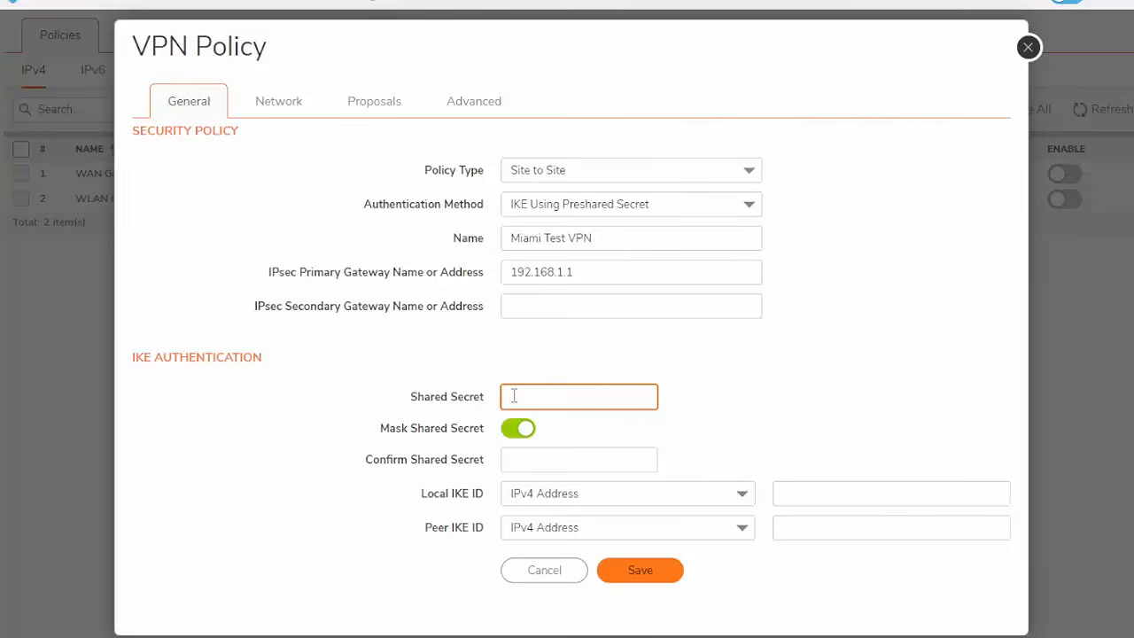
text(******)
click(524, 430)
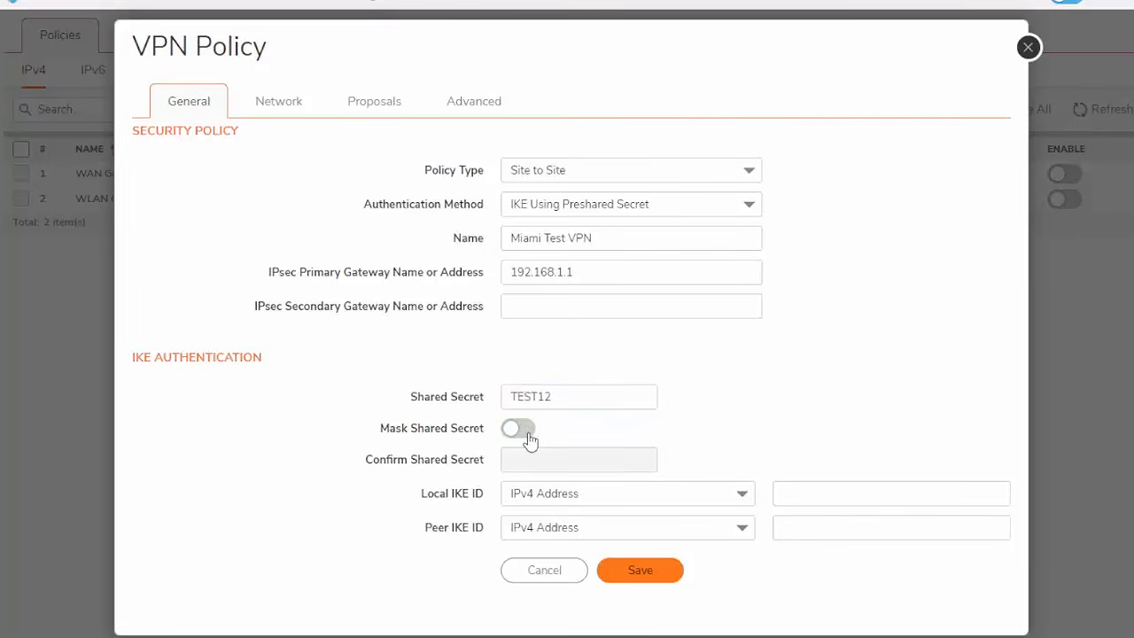
click(528, 434)
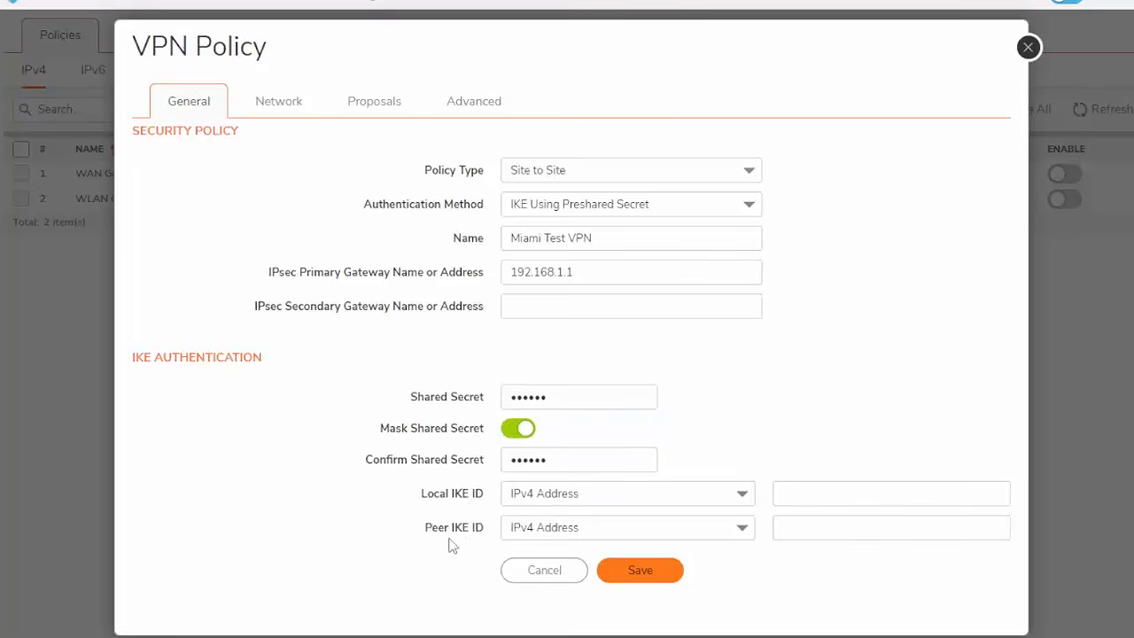
Step: Set the policy's local network to X0 Subnet and its destination network to Remote LAN
click(280, 112)
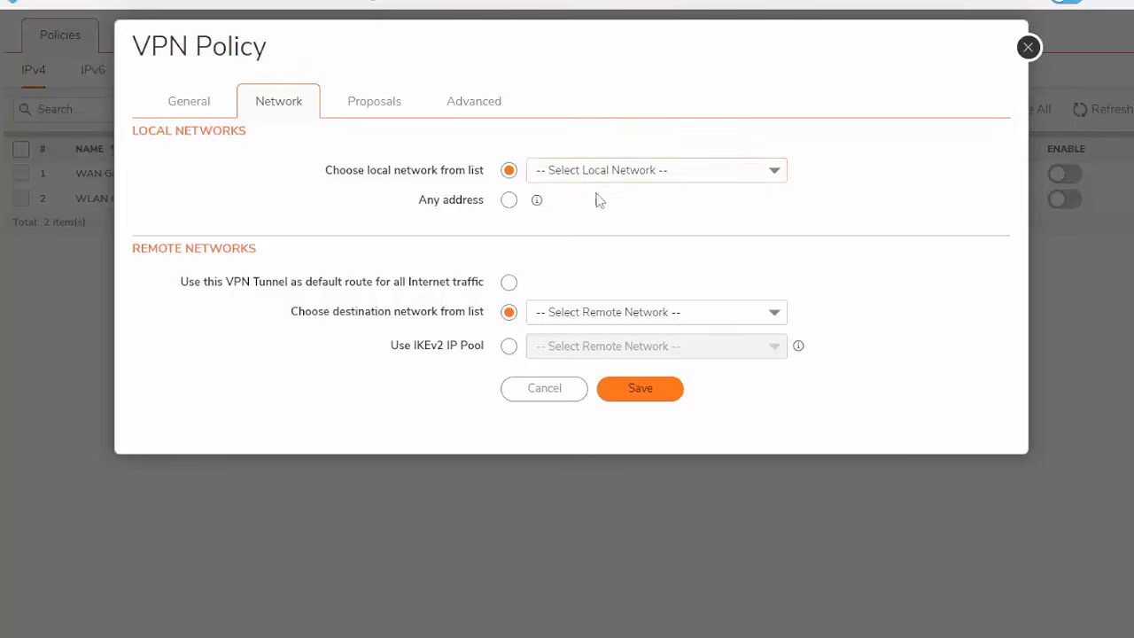
click(727, 172)
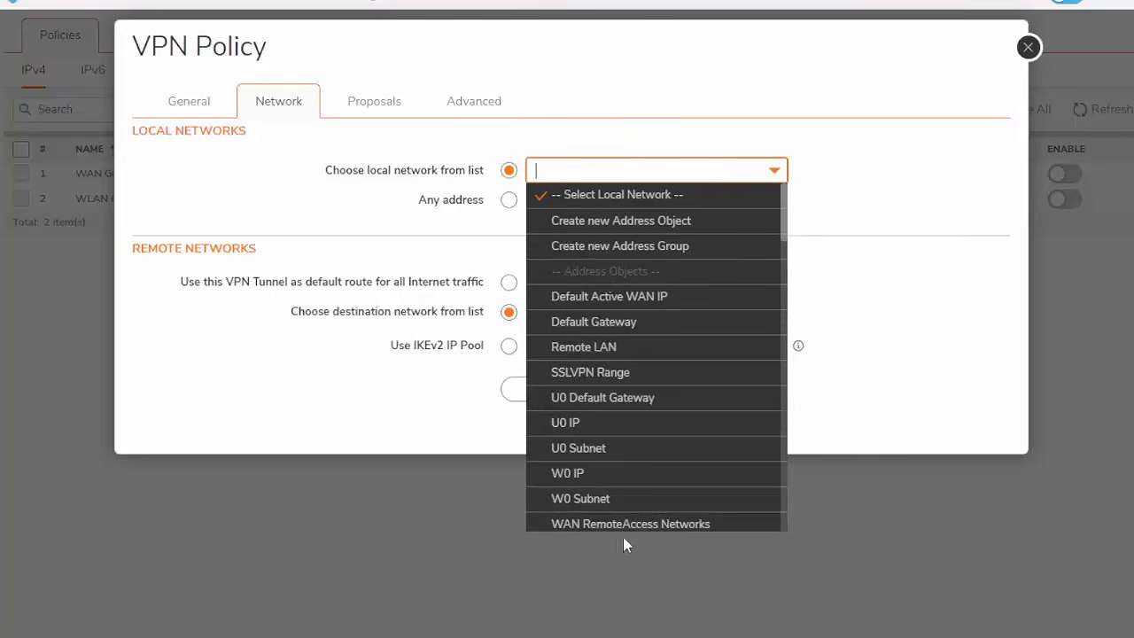
scroll(671, 488, down, 3)
click(561, 429)
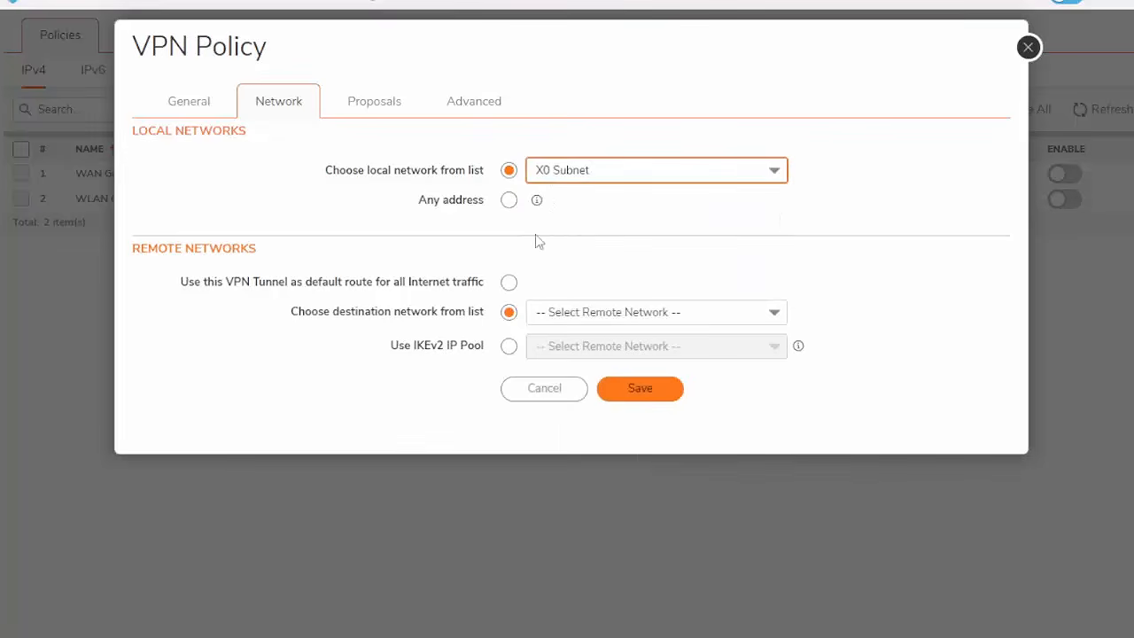
drag(148, 248, 283, 254)
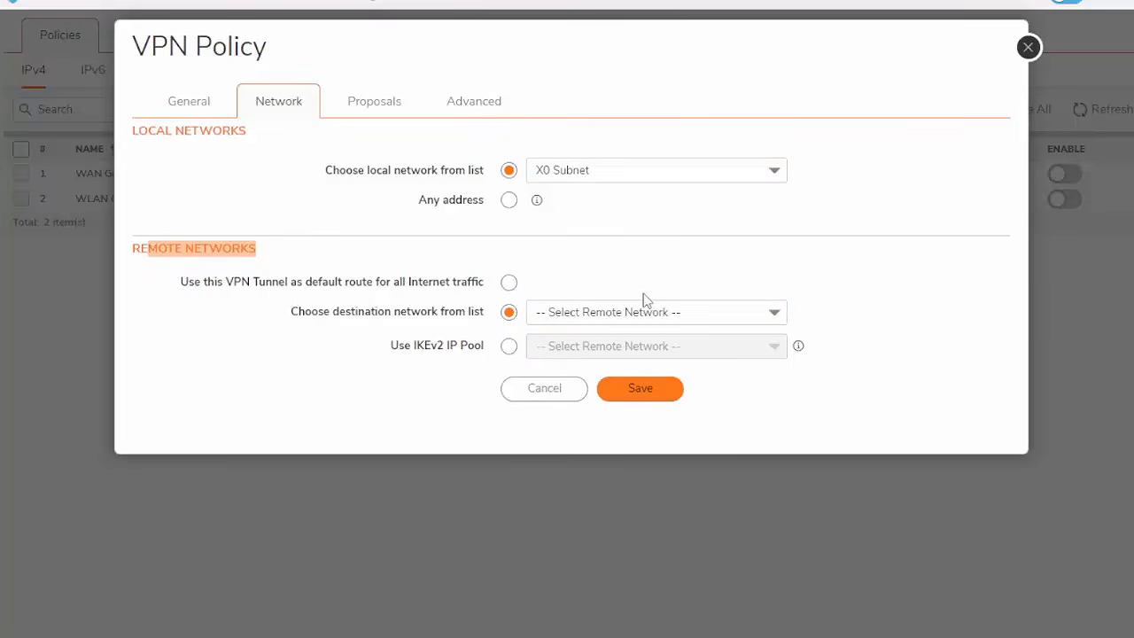
click(775, 315)
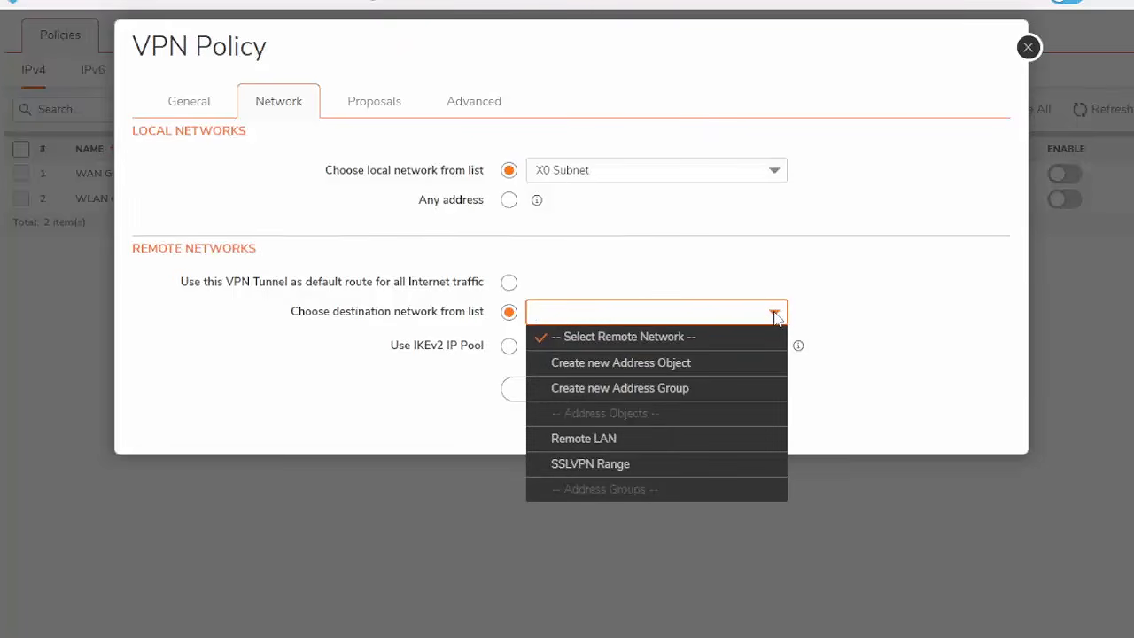
click(570, 443)
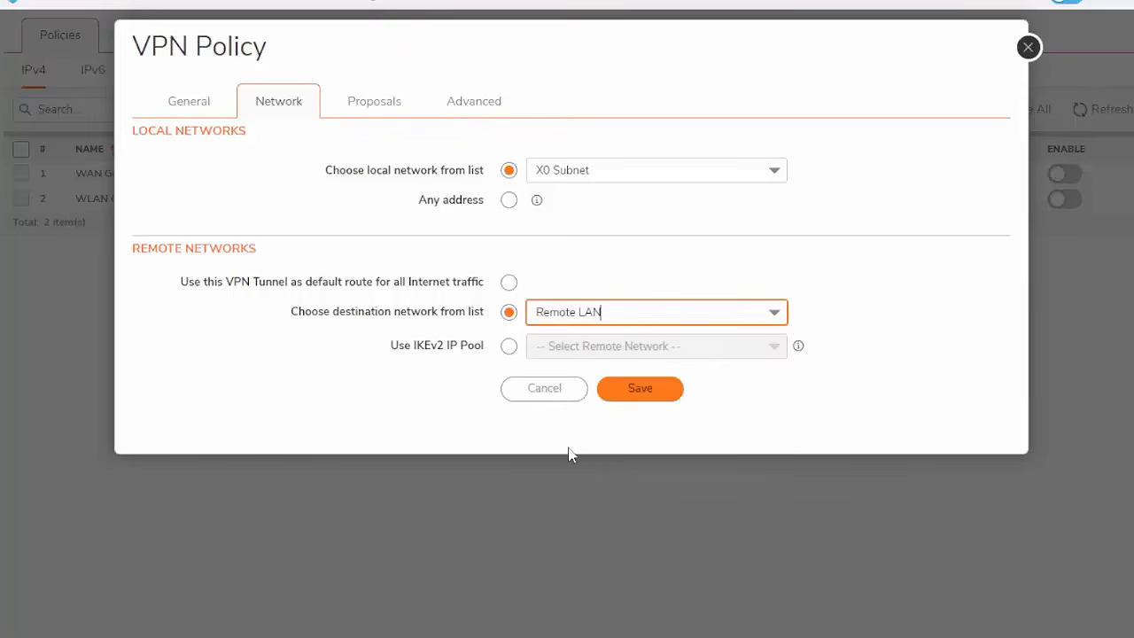
Step: Configure the IKE Phase 1 proposal with IKEv2 Mode exchange and DH Group 14
click(367, 107)
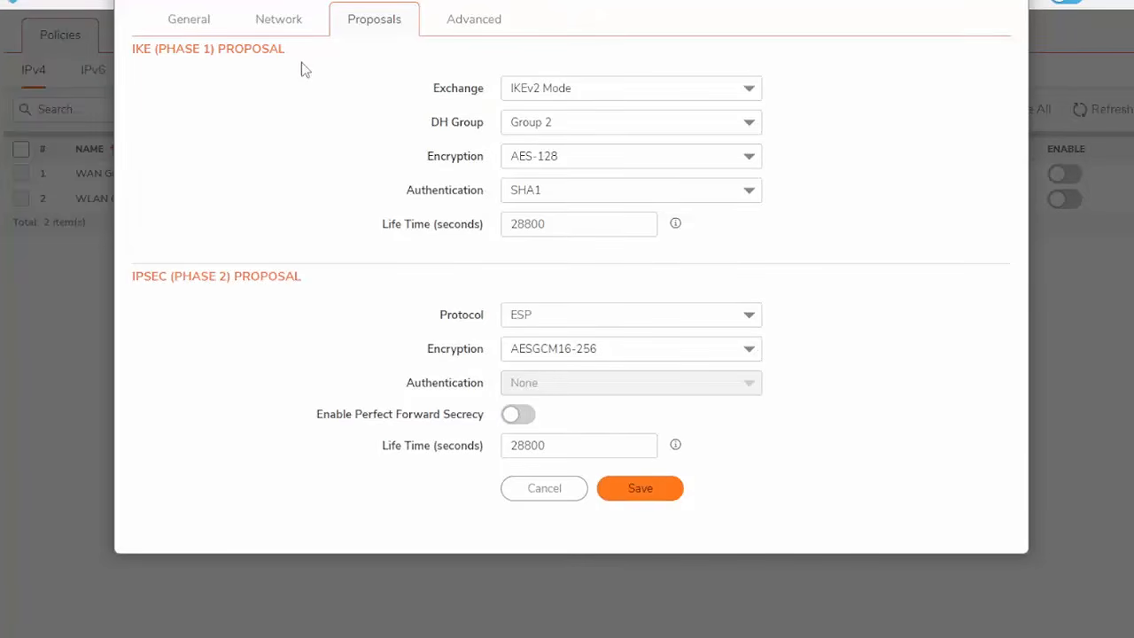
click(521, 228)
click(525, 264)
click(738, 85)
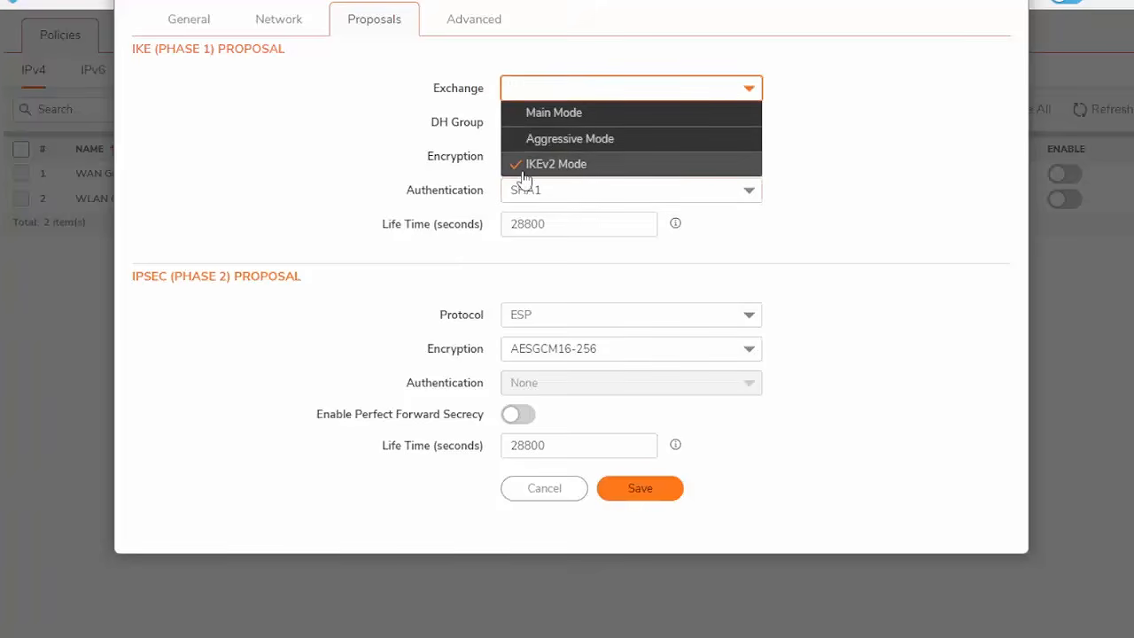
click(569, 168)
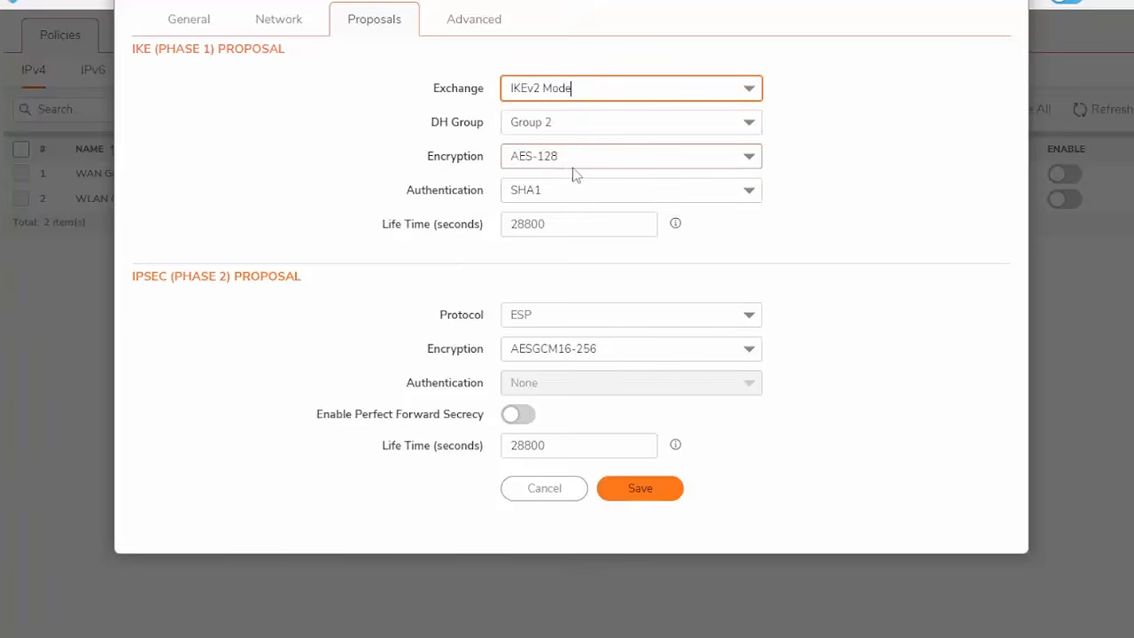
click(575, 122)
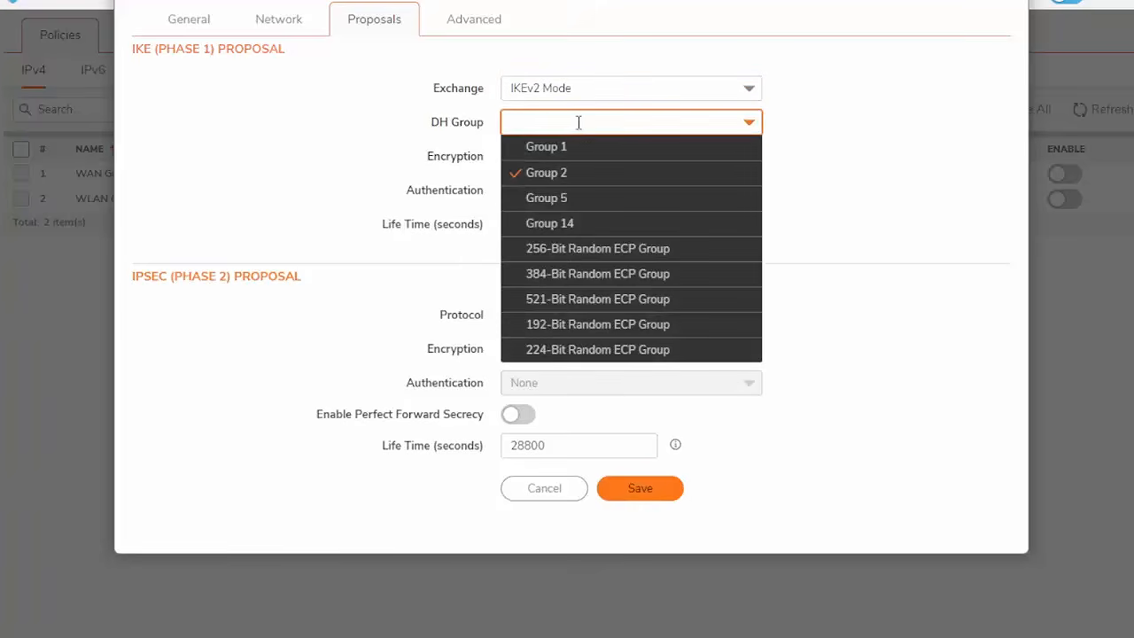
click(583, 225)
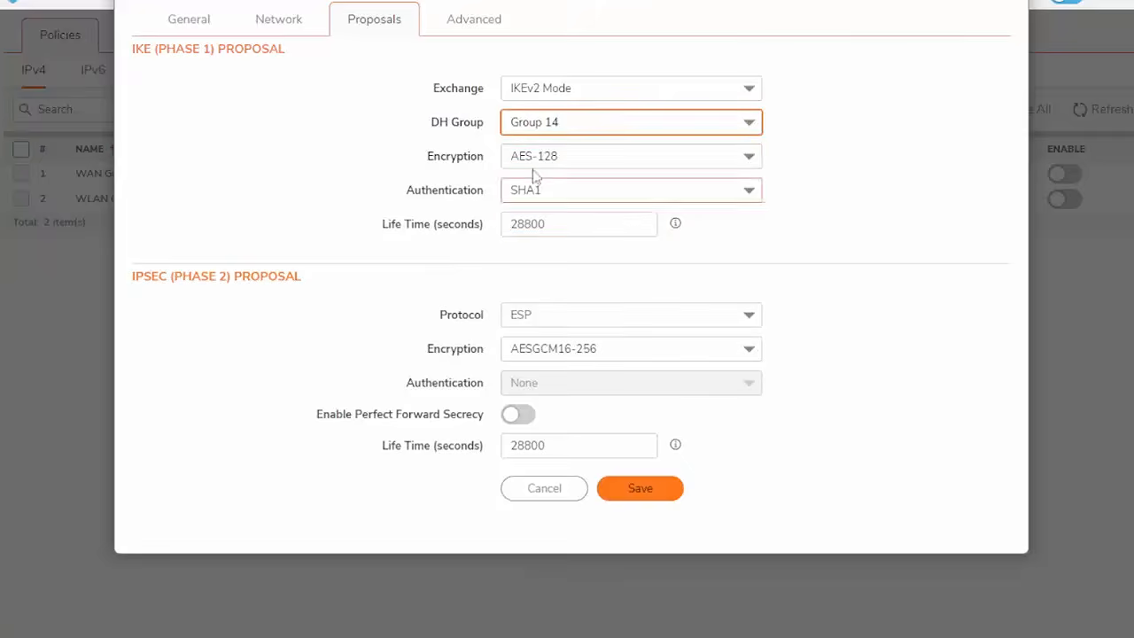
Step: Set the IKE Phase 1 proposal to AES-256 encryption, SHA256 authentication and a life time of 3600 seconds
click(568, 155)
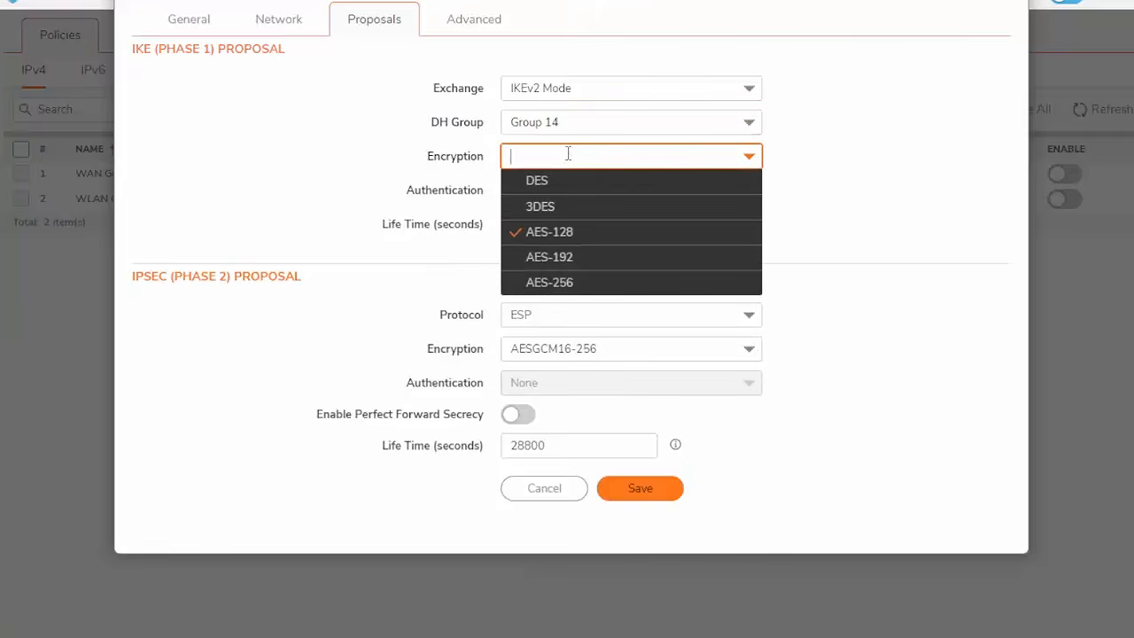
click(579, 284)
click(539, 187)
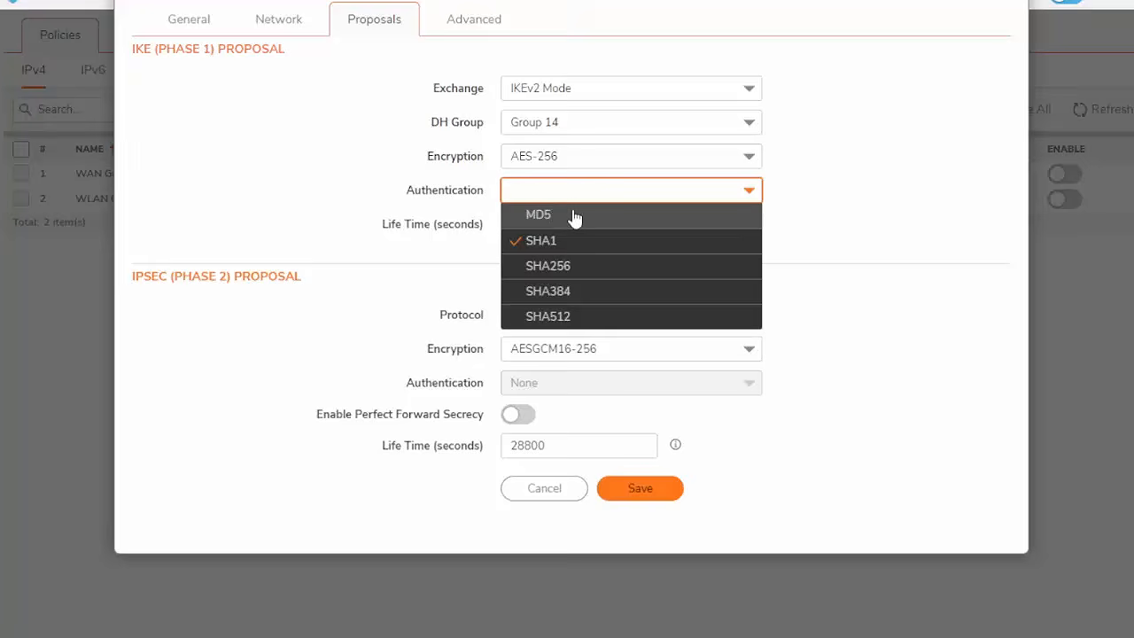
click(592, 272)
drag(562, 226, 384, 232)
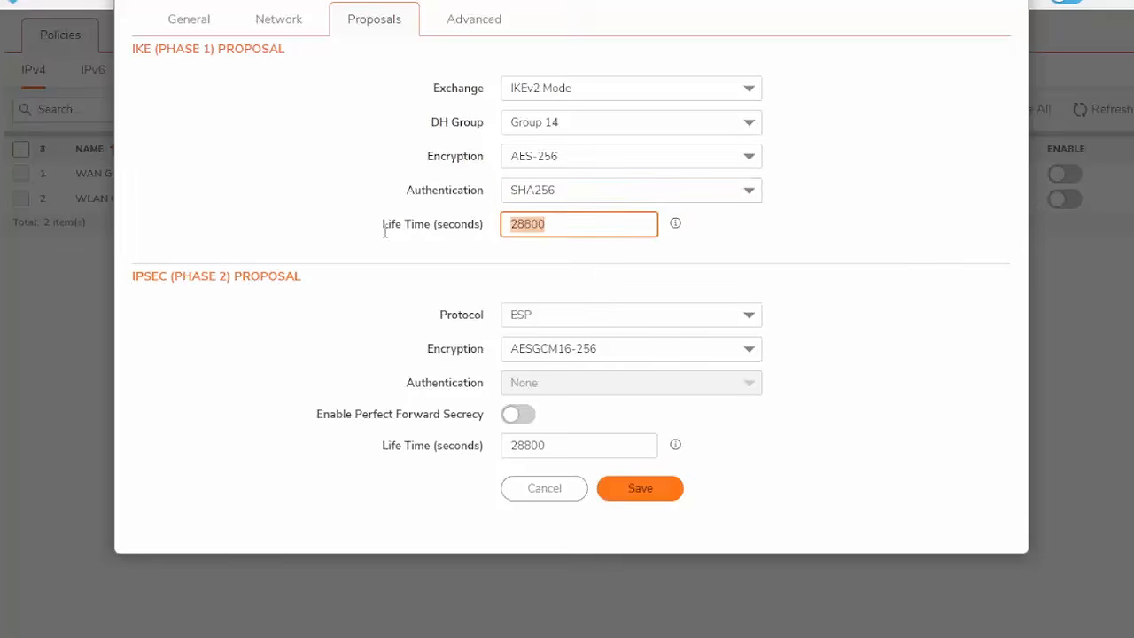
text(3600)
Step: Set the IPsec Phase 2 proposal to AES-256 encryption and SHA256 authentication
drag(170, 270, 328, 278)
click(681, 321)
click(577, 339)
click(633, 347)
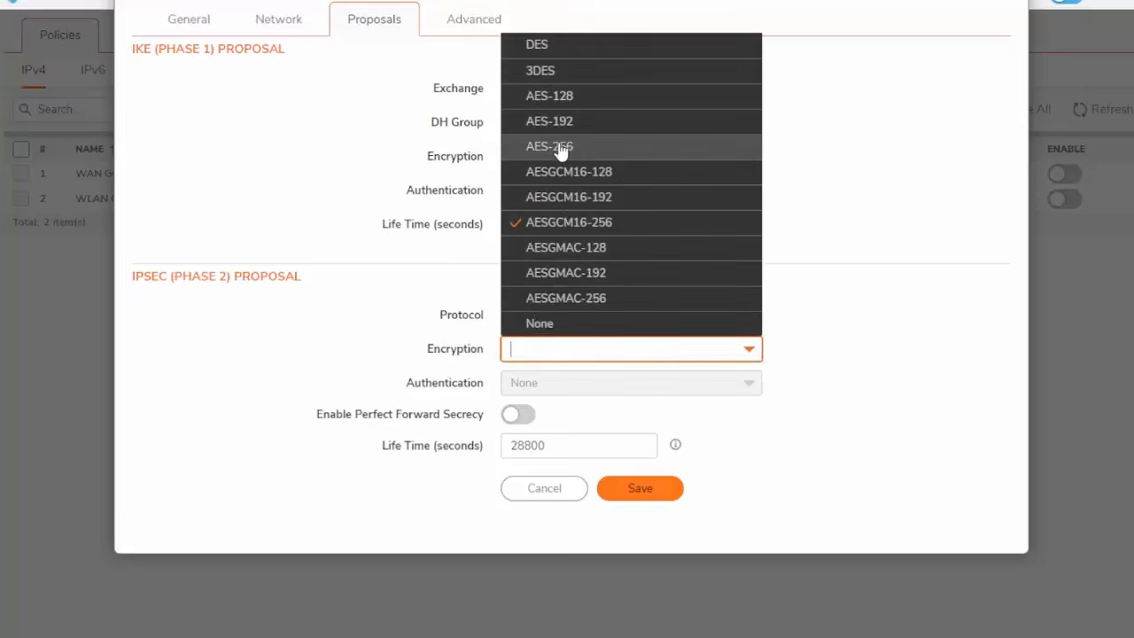
click(545, 147)
click(563, 387)
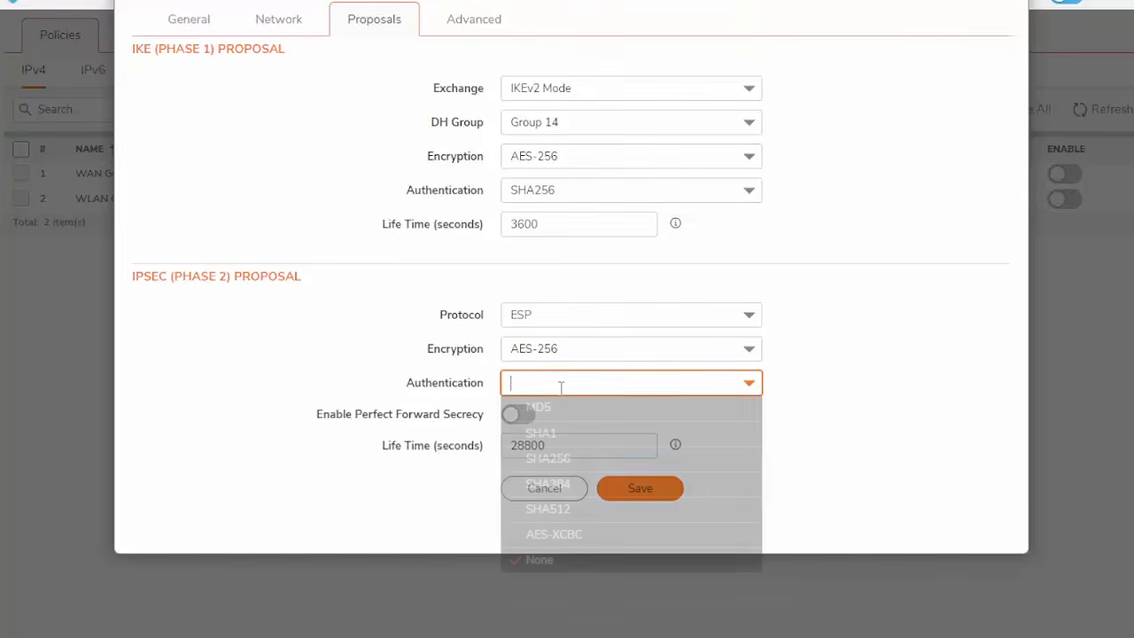
click(552, 458)
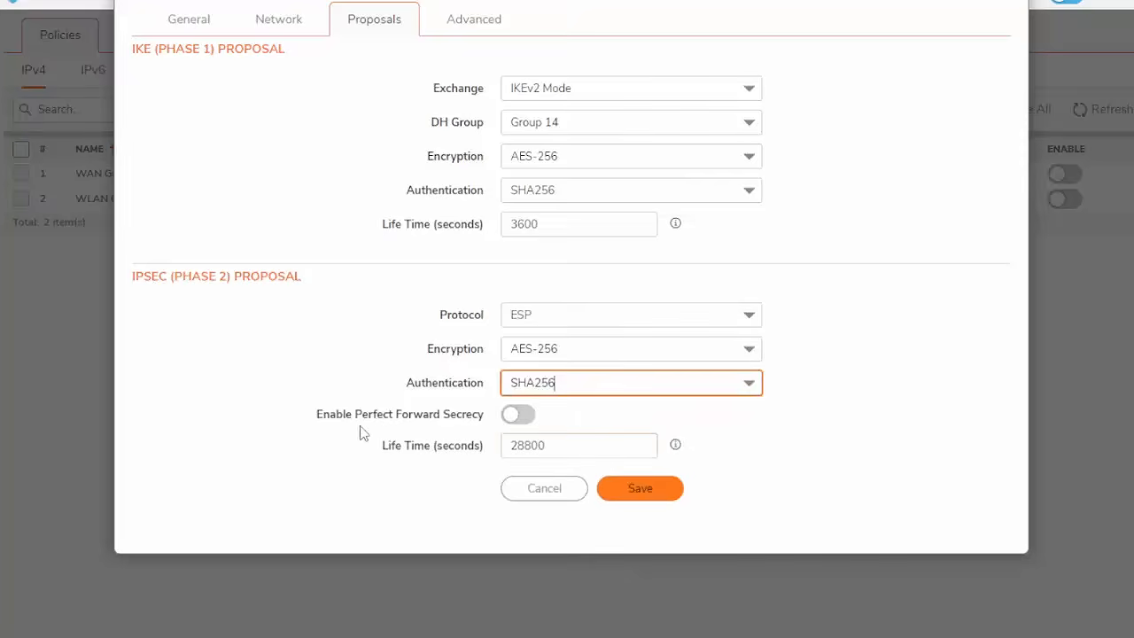
Step: Enable Perfect Forward Secrecy for the IPsec Phase 2 proposal with DH Group 14
click(523, 417)
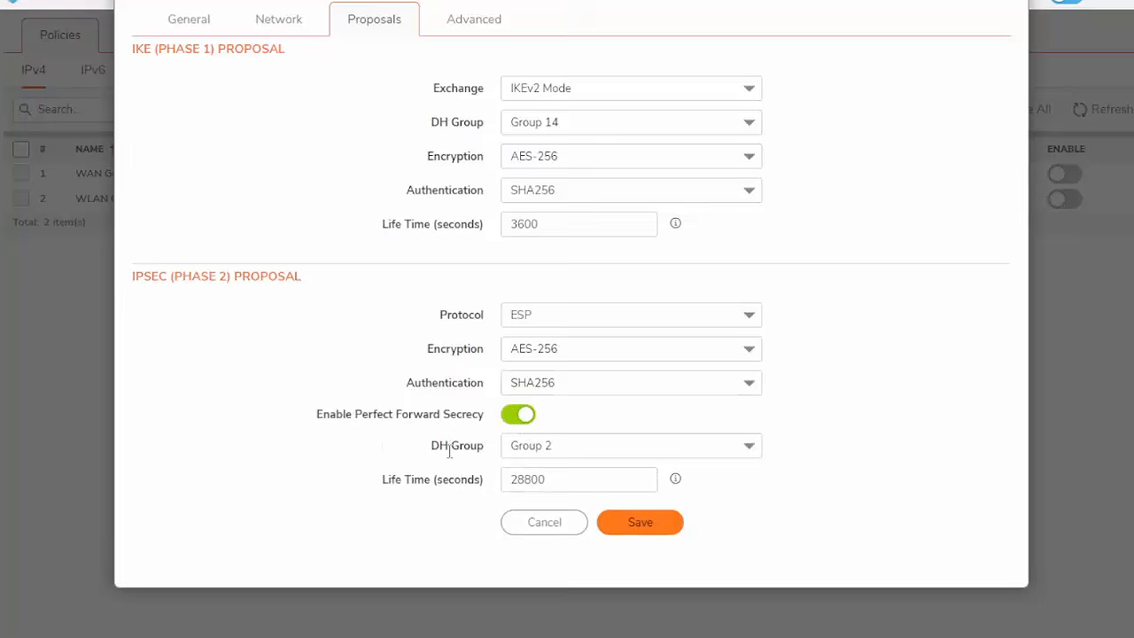
click(612, 454)
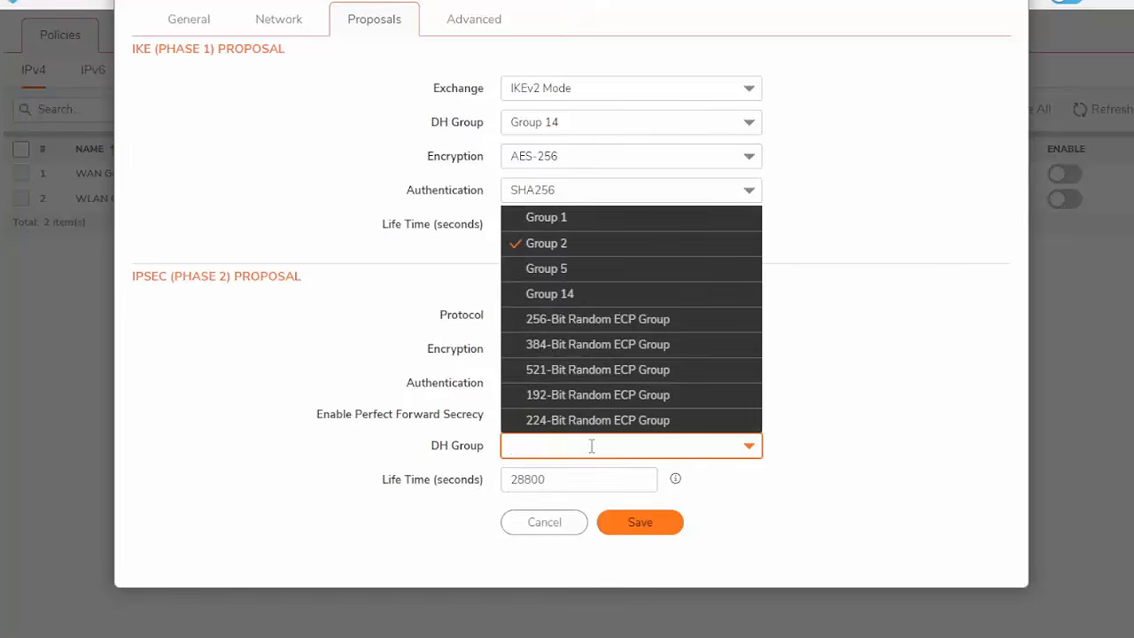
click(531, 303)
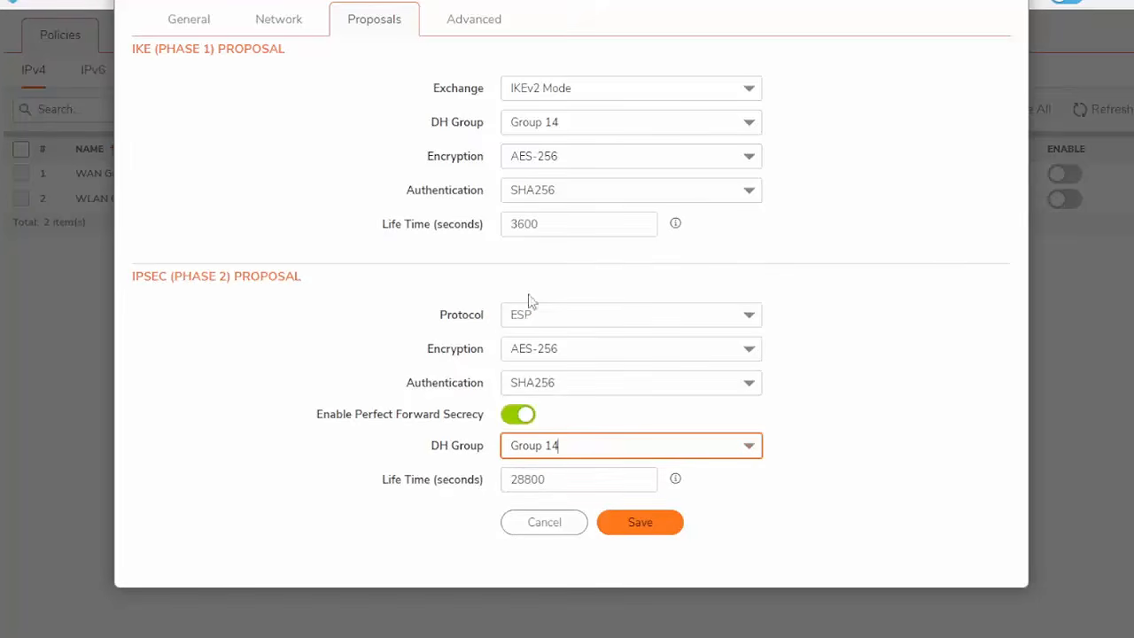
click(523, 417)
click(522, 416)
click(557, 446)
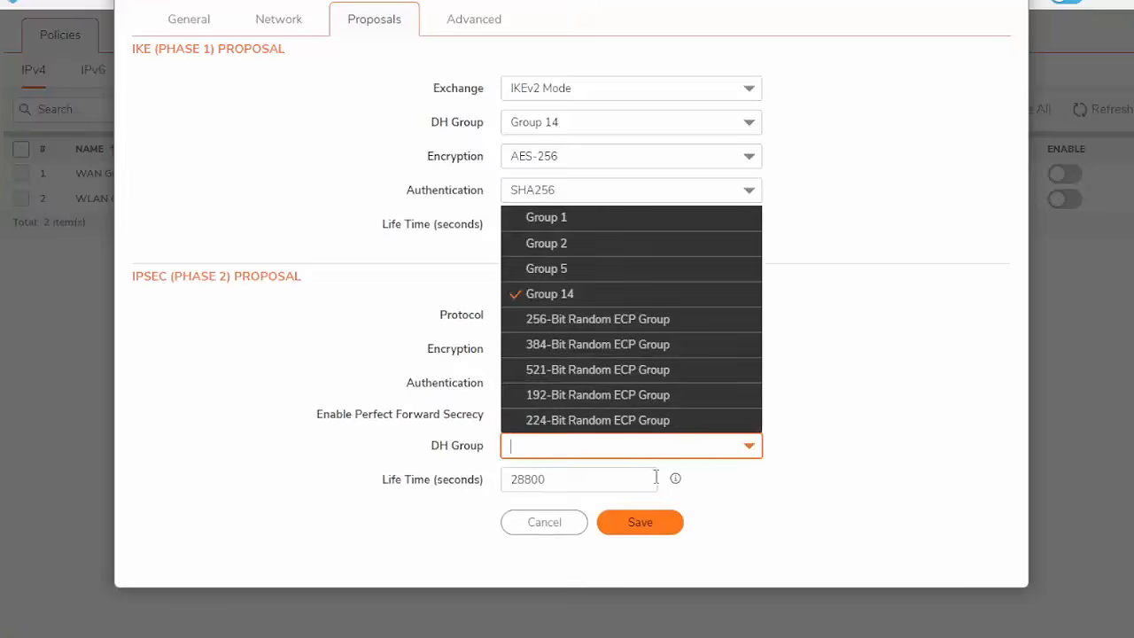
click(727, 485)
click(564, 475)
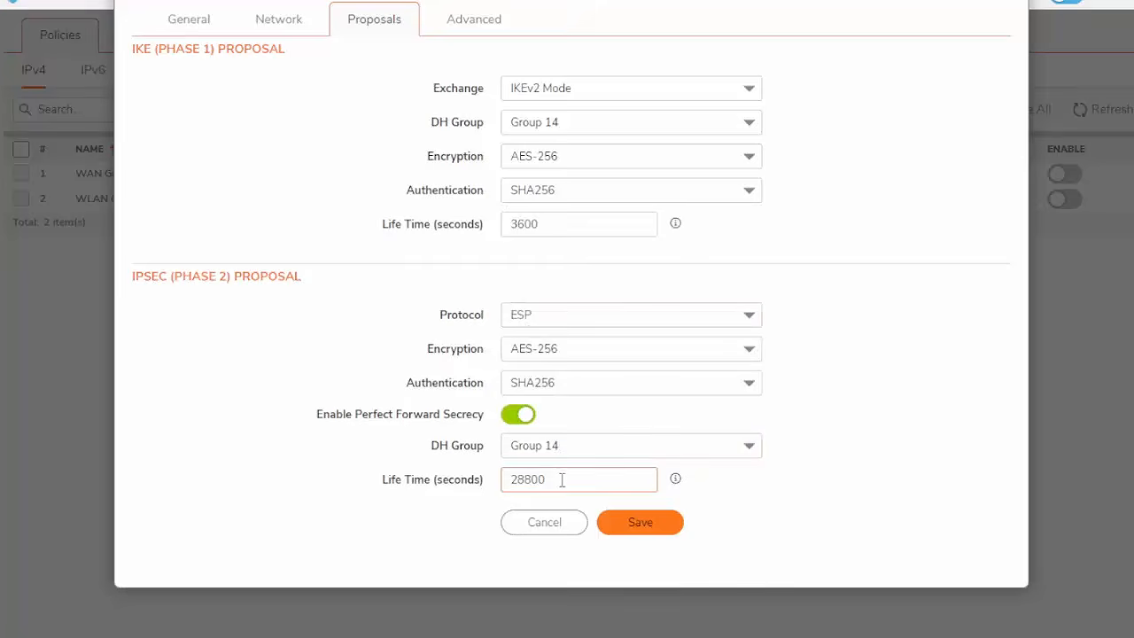
drag(512, 480, 584, 485)
click(394, 511)
Step: Enable Keep Alive in the policy's advanced settings and allow HTTPS, SSH and SNMP management via this SA
click(461, 37)
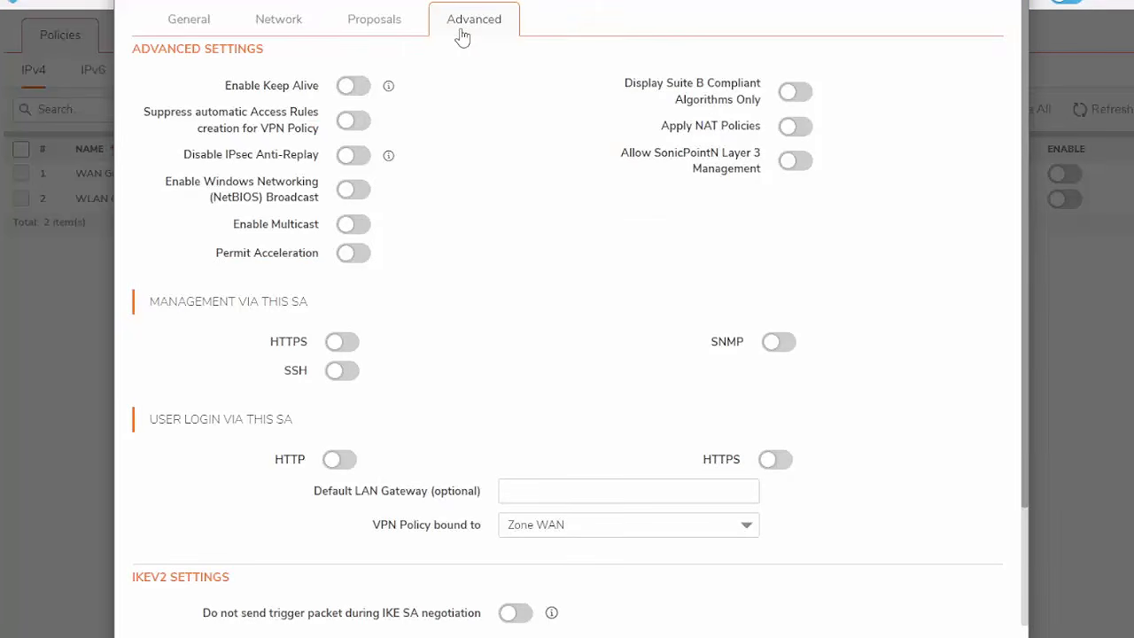
click(352, 87)
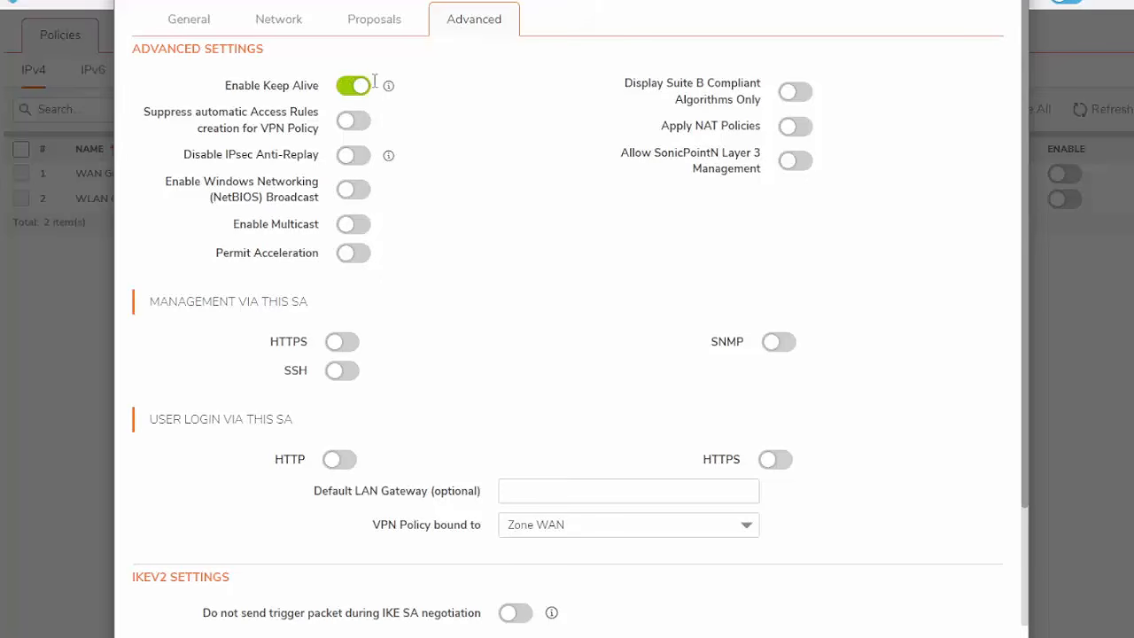
mouse_move(389, 93)
click(351, 344)
click(347, 372)
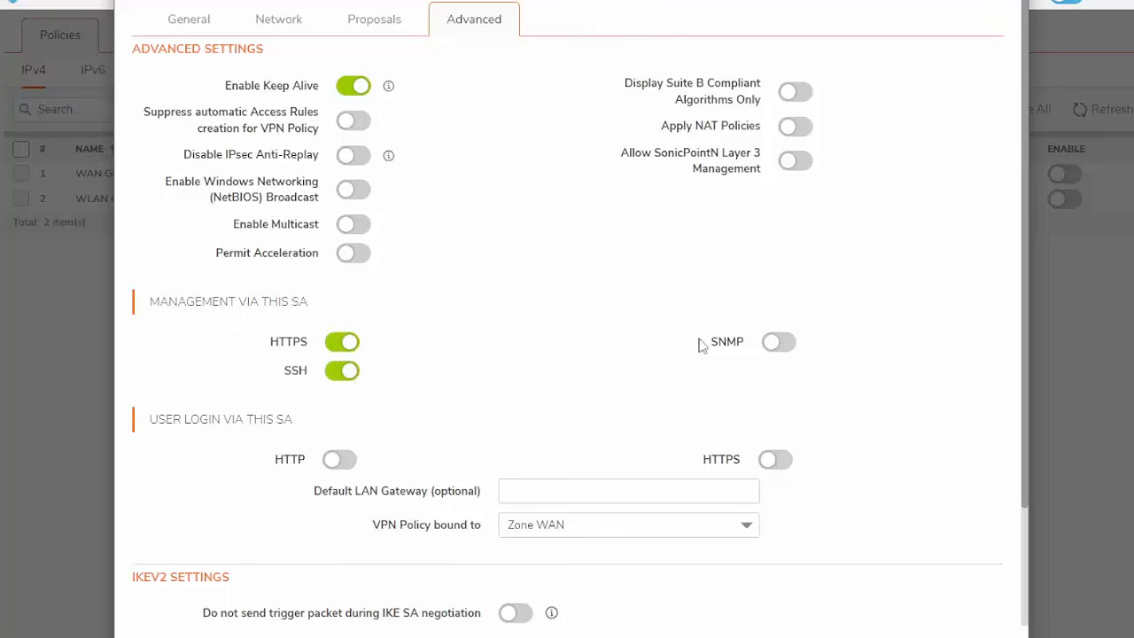
click(779, 345)
scroll(568, 381, down, 3)
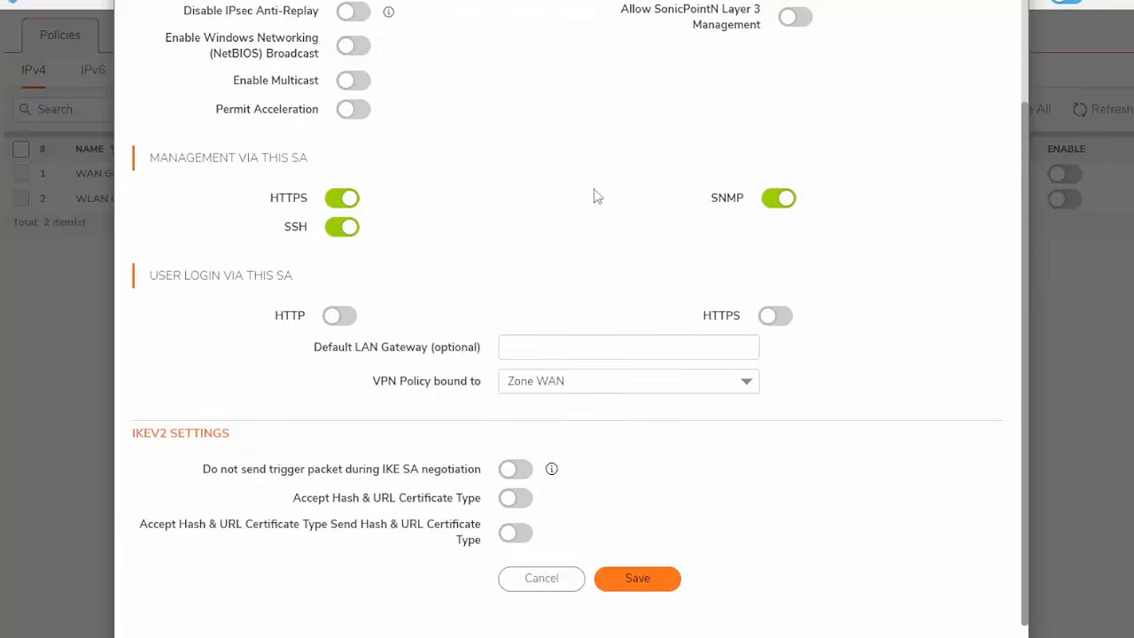
Step: Review the policy's proposal, network, general and advanced settings and save the VPN policy
scroll(598, 199, up, 3)
click(388, 31)
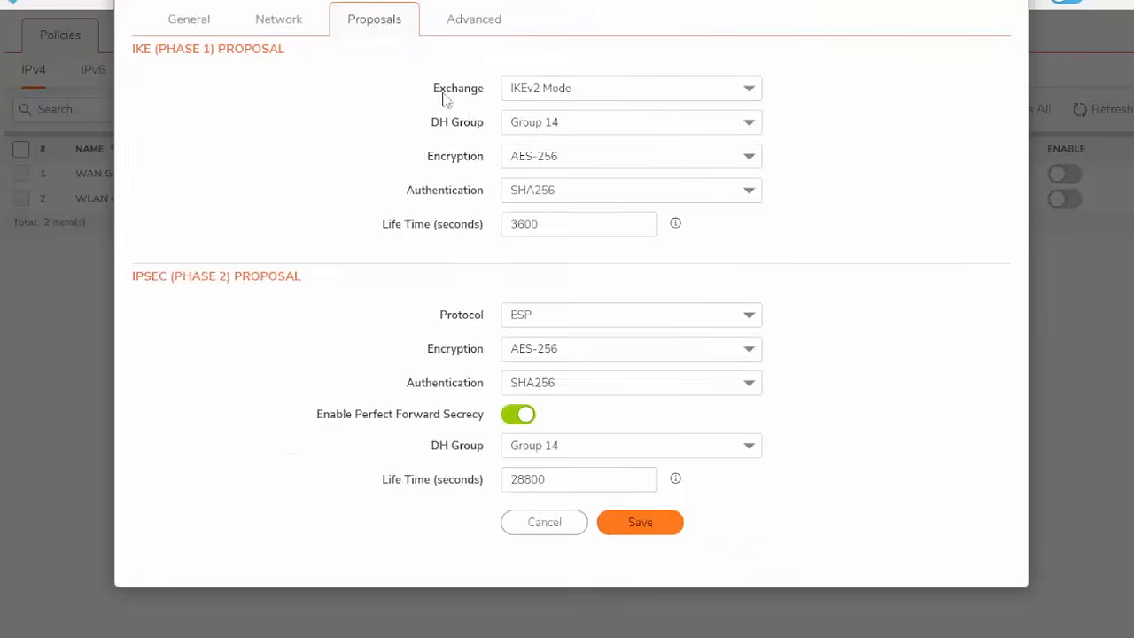
click(274, 28)
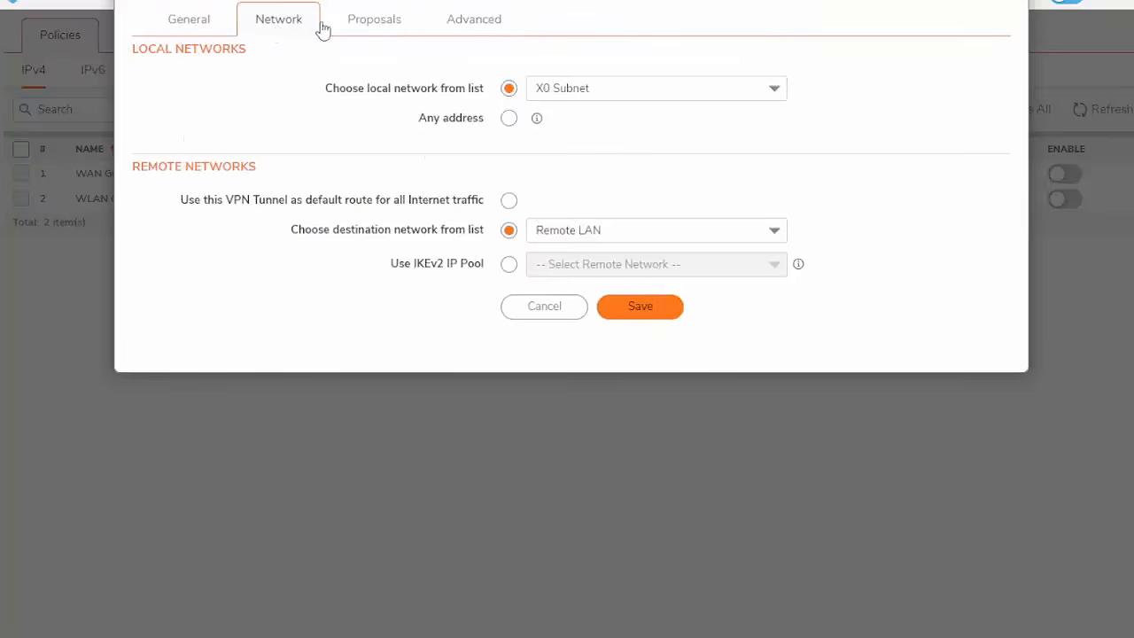
click(194, 25)
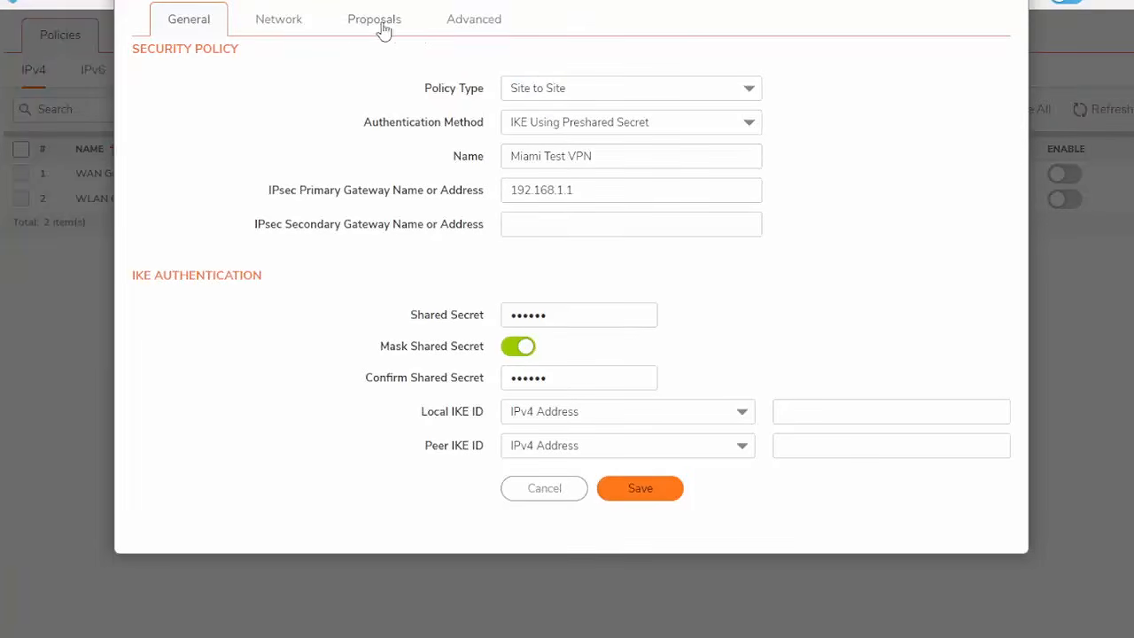
click(492, 25)
scroll(679, 508, down, 3)
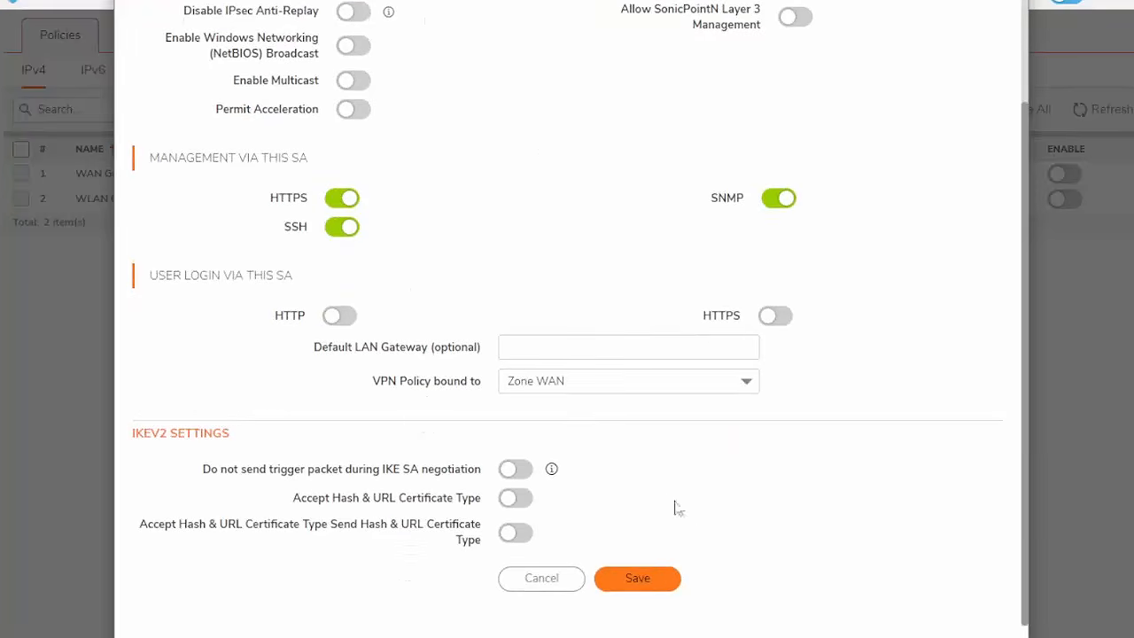
click(636, 579)
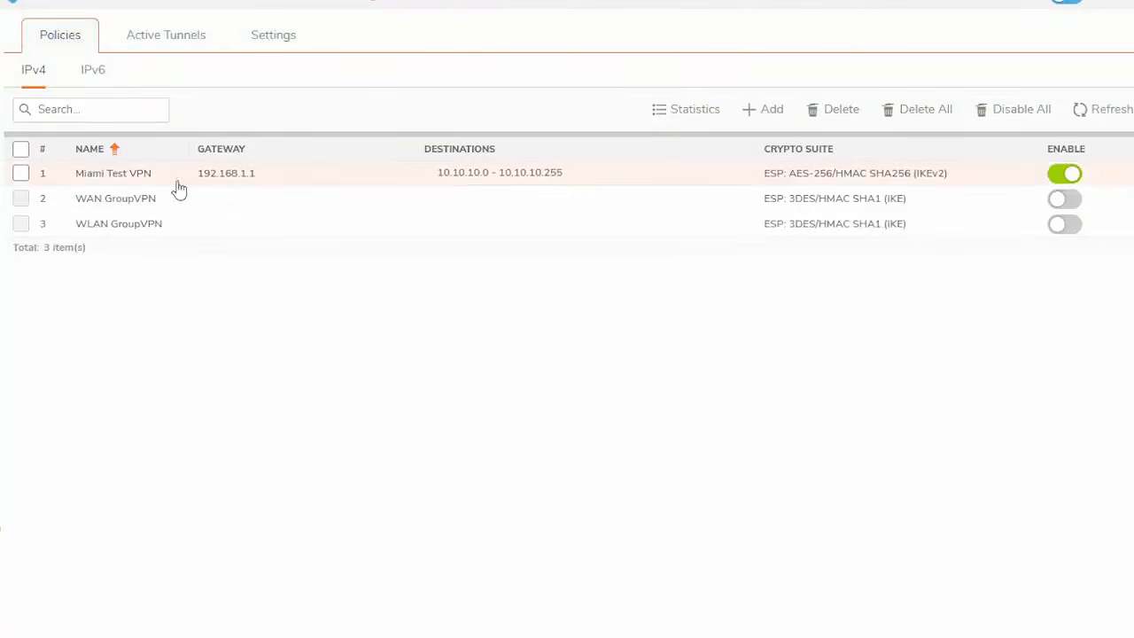
drag(195, 182, 294, 182)
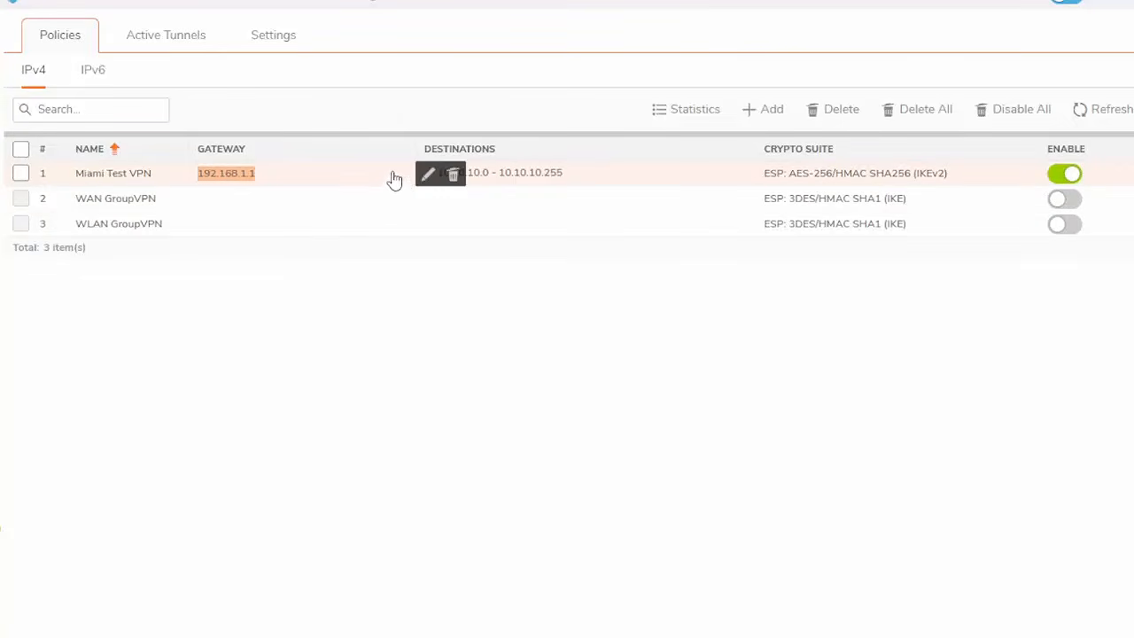
drag(168, 182, 11, 182)
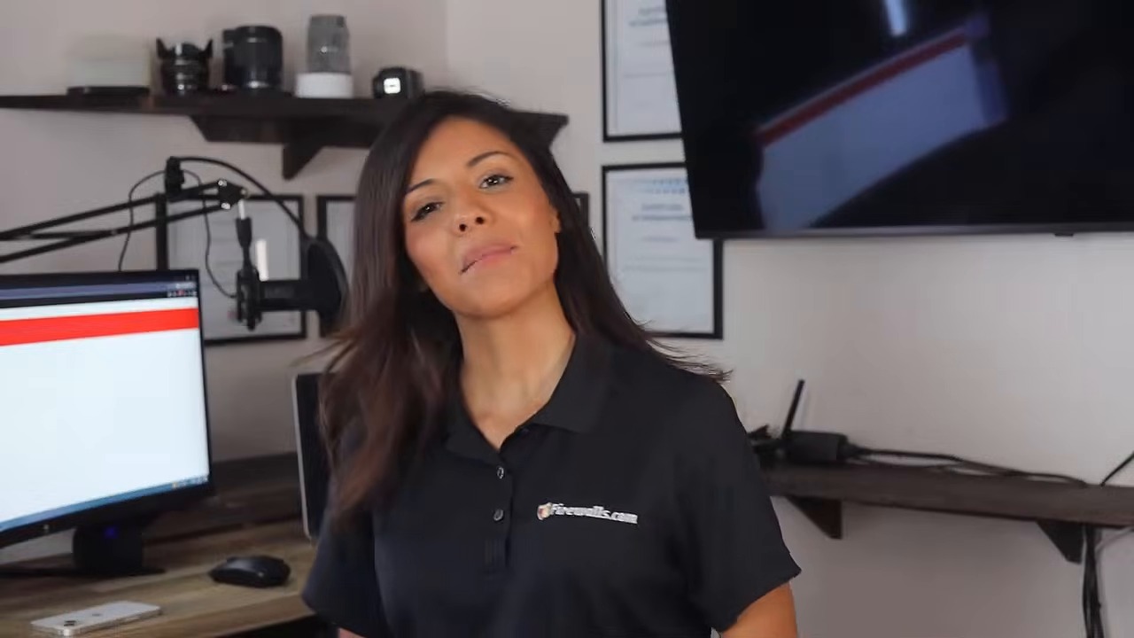